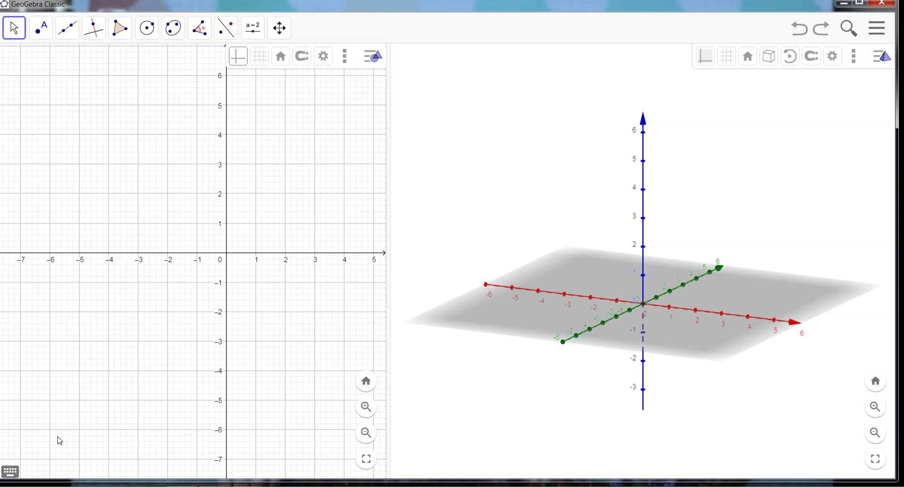
- Draw a square polygon through (0,0), (0,2), (2,2) and (2,0), closing at the origin
{"action": "left_click", "coordinate": [70, 439]}
{"action": "left_click", "coordinate": [119, 29]}
{"action": "left_click", "coordinate": [132, 61]}
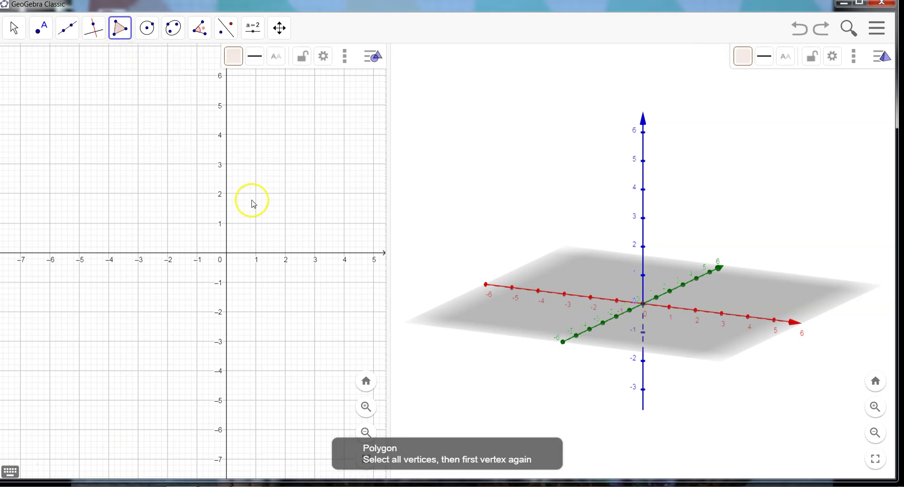
{"action": "left_click", "coordinate": [227, 253]}
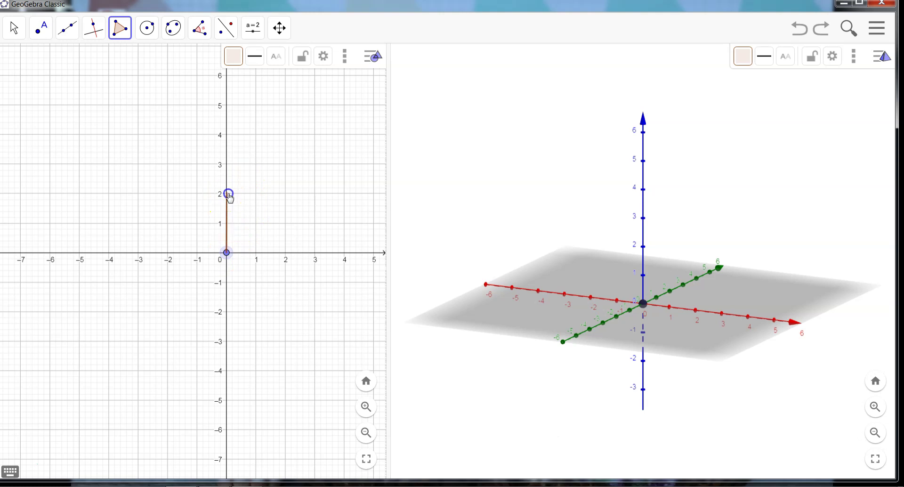
{"action": "left_click", "coordinate": [226, 193]}
{"action": "left_click", "coordinate": [285, 194]}
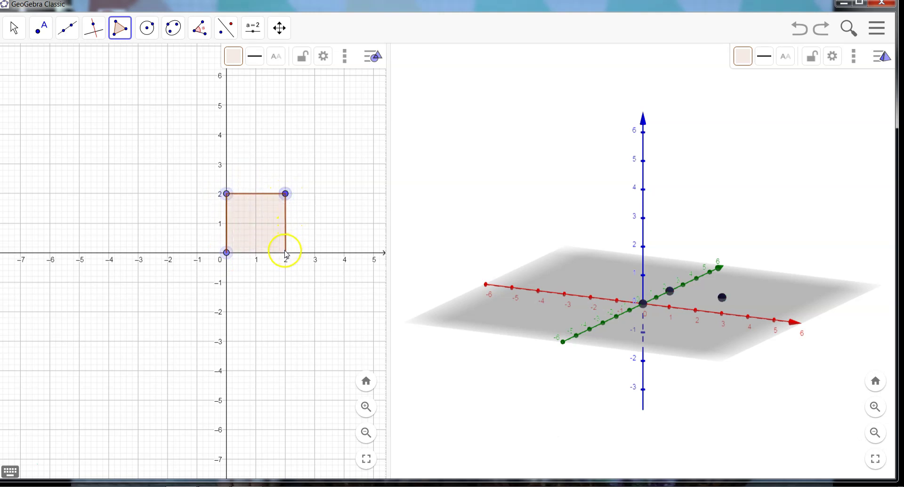
{"action": "left_click", "coordinate": [285, 254]}
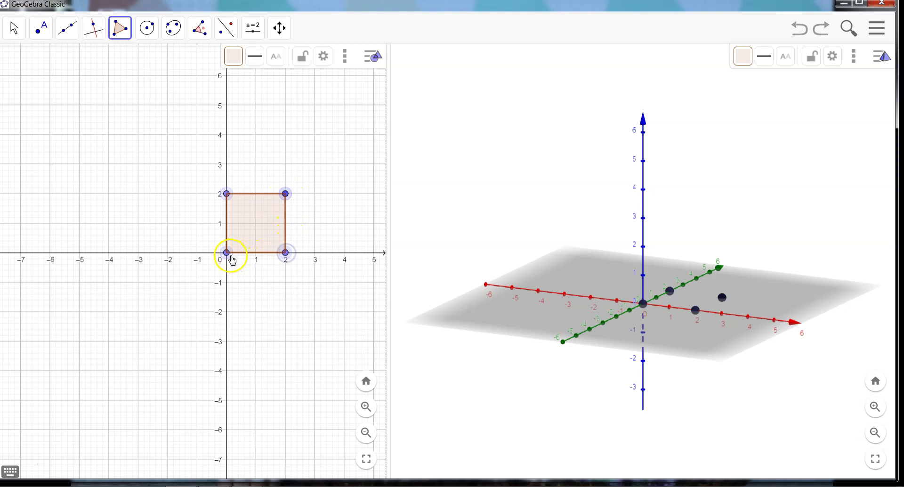
{"action": "left_click", "coordinate": [227, 254]}
{"action": "left_click", "coordinate": [468, 109]}
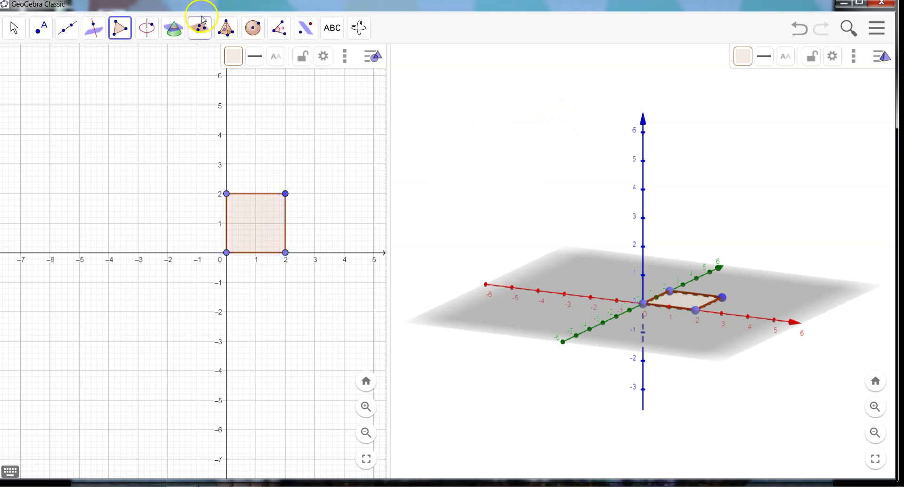
- Extrude the square into a prism with altitude 3 using Extrude to Prism or Cylinder
{"action": "left_click", "coordinate": [227, 29]}
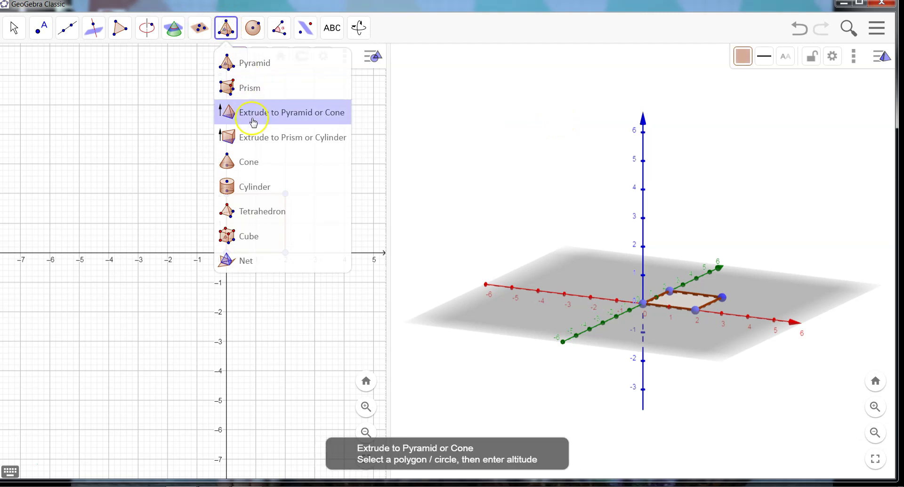
{"action": "left_click", "coordinate": [255, 137]}
{"action": "left_click", "coordinate": [685, 305]}
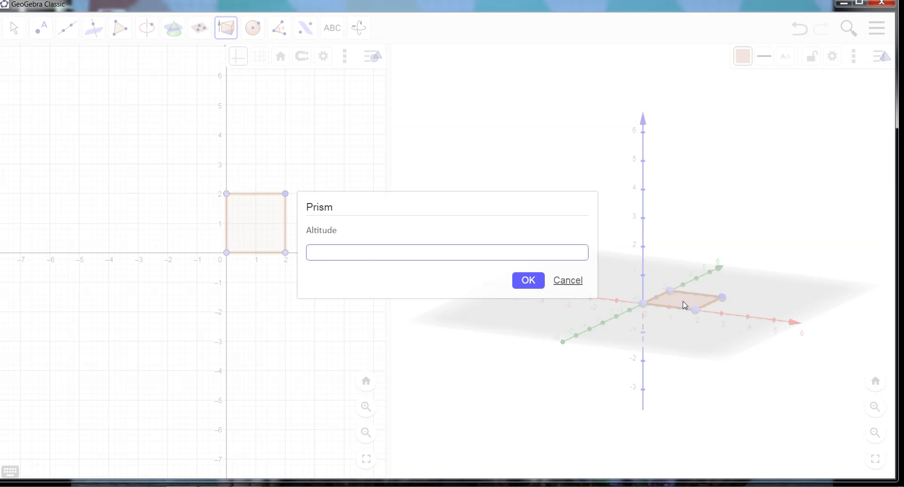
{"action": "type", "text": "3"}
{"action": "key", "text": "Return"}
{"action": "left_click", "coordinate": [834, 228]}
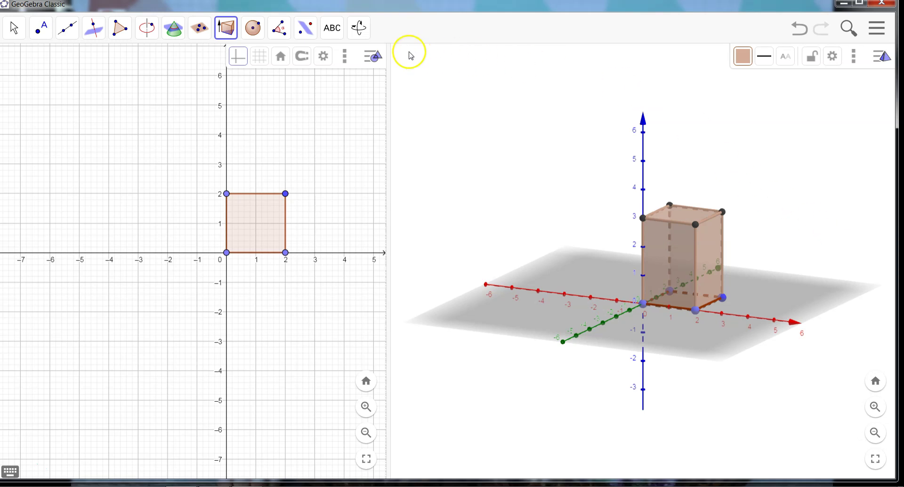
- Apply the Net tool to the square prism to lay out its cross-shaped net
{"action": "left_click", "coordinate": [221, 27]}
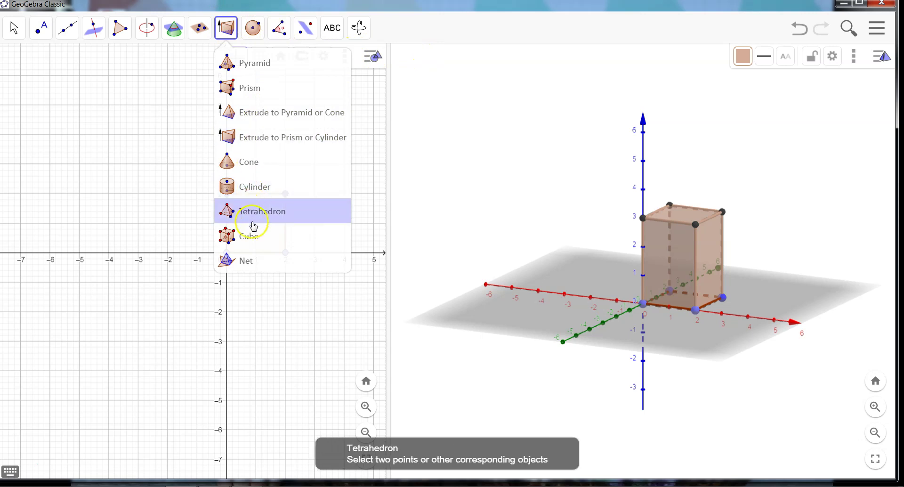
{"action": "left_click", "coordinate": [235, 262]}
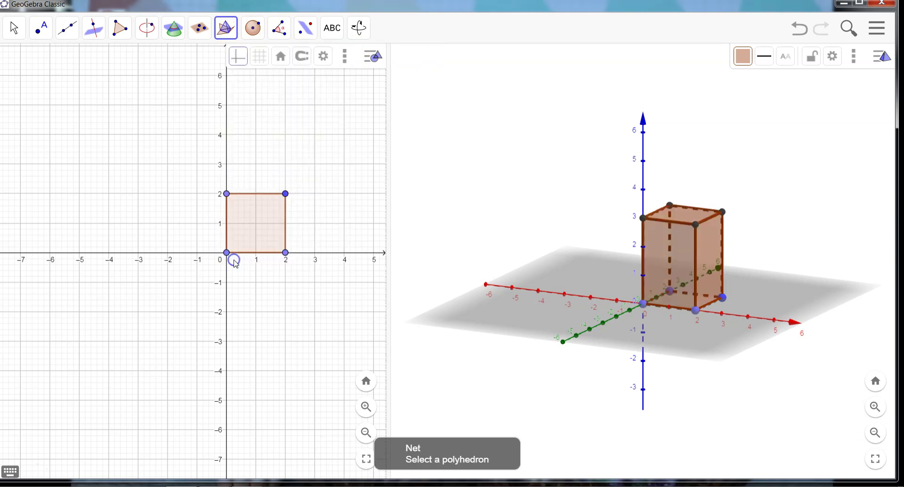
{"action": "left_click", "coordinate": [680, 257]}
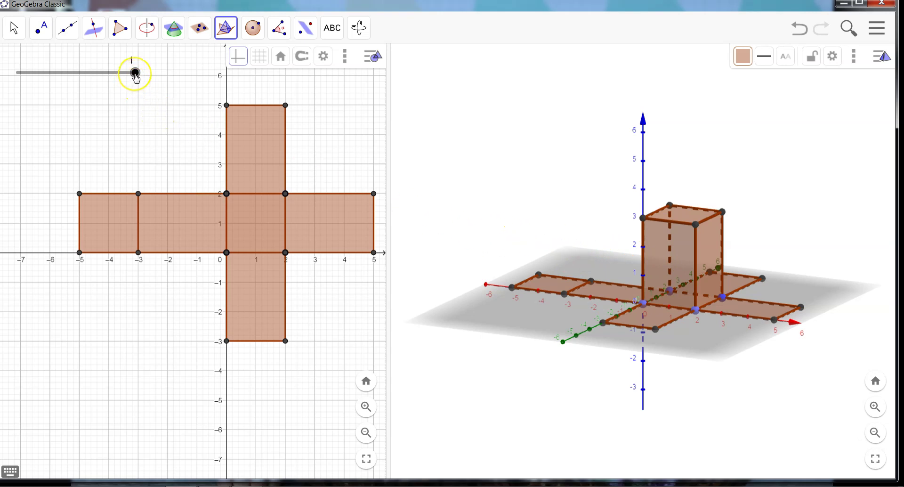
- Drag the net slider to 0 and partway back, then undo the whole prism construction
{"action": "left_click_drag", "start_coordinate": [135, 76], "coordinate": [4, 74]}
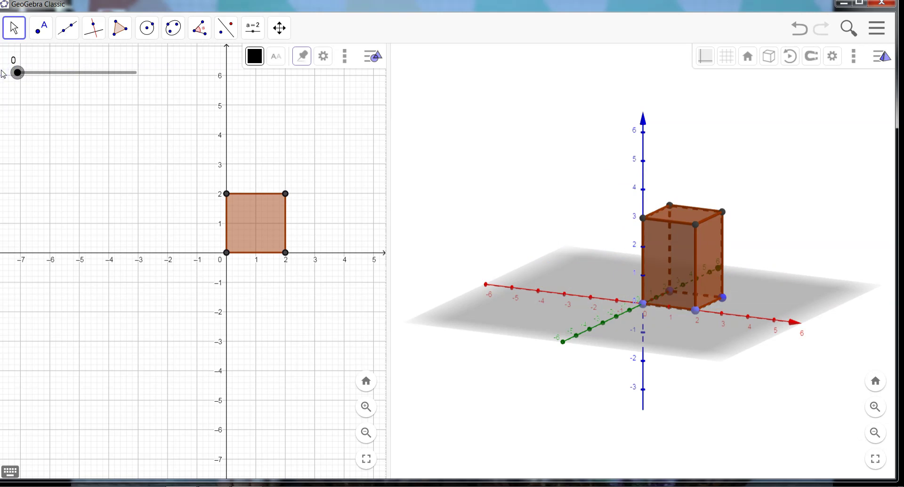
{"action": "left_click", "coordinate": [17, 73]}
{"action": "left_click_drag", "start_coordinate": [18, 74], "coordinate": [143, 79]}
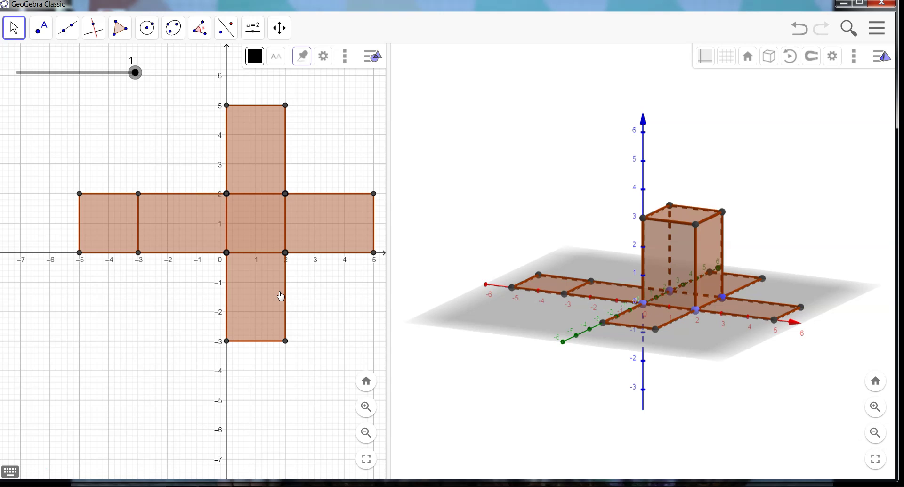
{"action": "key", "text": "ctrl+z"}
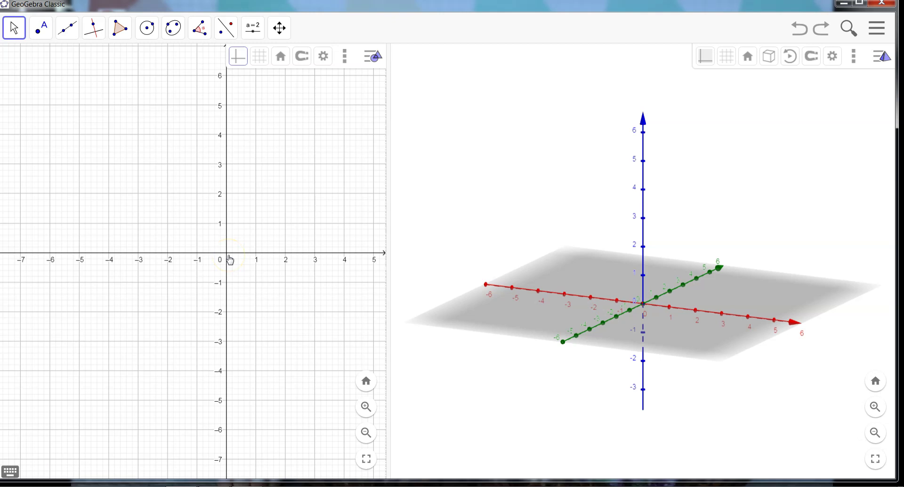
- Draw a new square polygon with corners (0,0), (2,0), (2,2) and (0,2)
{"action": "left_click", "coordinate": [121, 29]}
{"action": "left_click", "coordinate": [131, 62]}
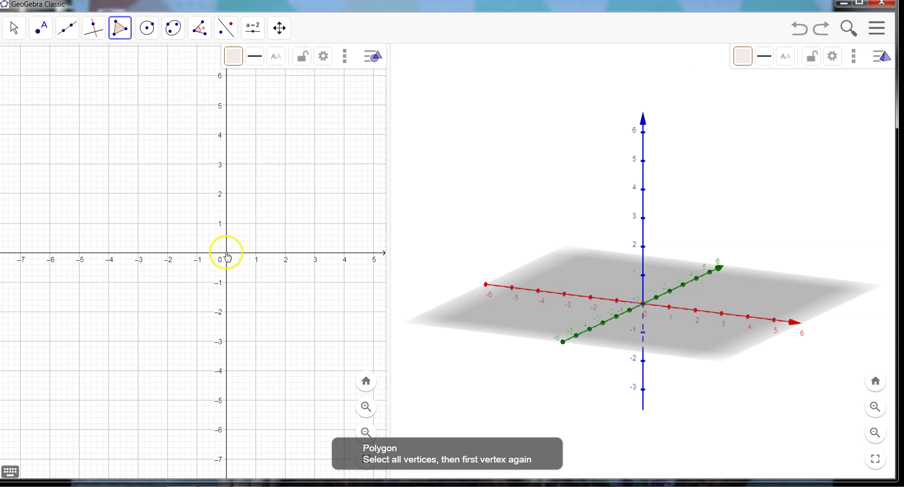
{"action": "left_click", "coordinate": [227, 253]}
{"action": "left_click", "coordinate": [285, 253]}
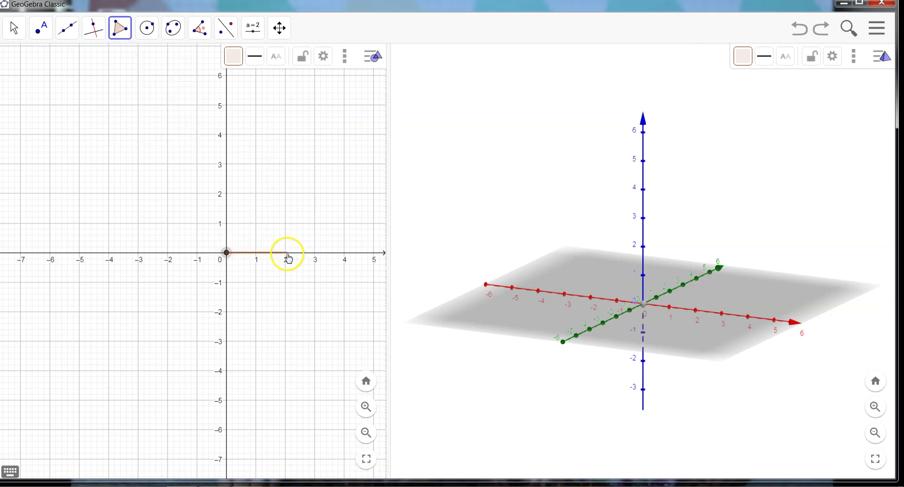
{"action": "left_click", "coordinate": [285, 194]}
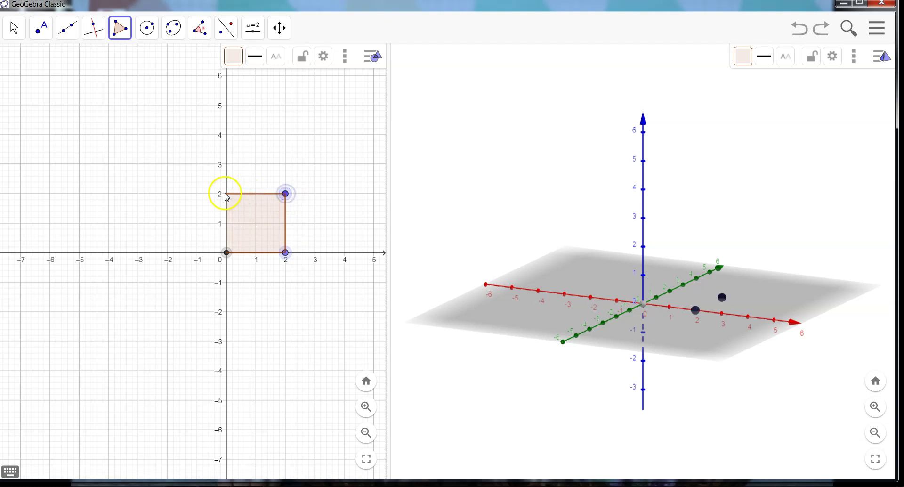
{"action": "left_click", "coordinate": [226, 194]}
{"action": "left_click", "coordinate": [226, 253]}
- Extrude the square into a square pyramid with altitude 3
{"action": "left_click", "coordinate": [507, 188]}
{"action": "left_click", "coordinate": [226, 28]}
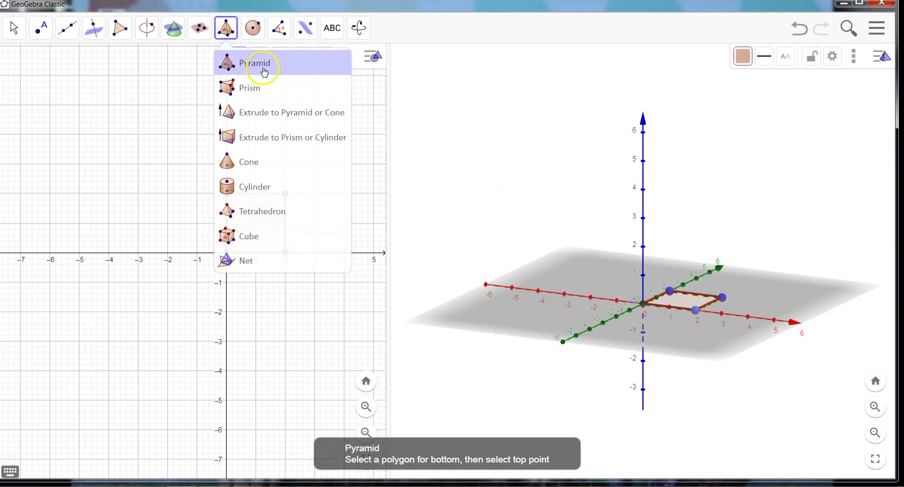
{"action": "left_click", "coordinate": [263, 112]}
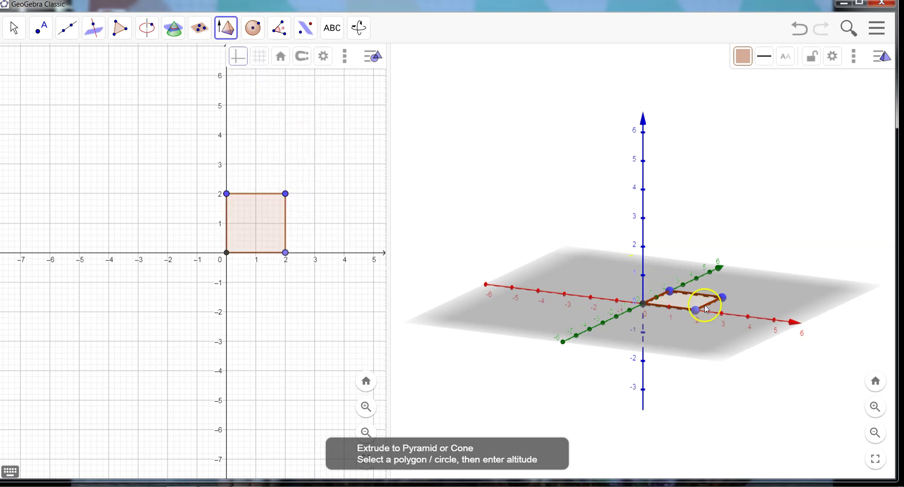
{"action": "left_click", "coordinate": [684, 304]}
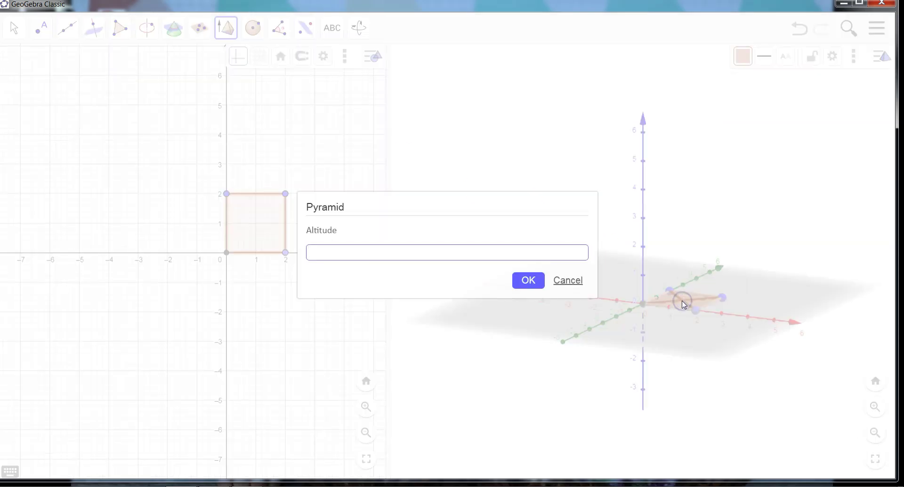
{"action": "type", "text": "3"}
{"action": "key", "text": "Return"}
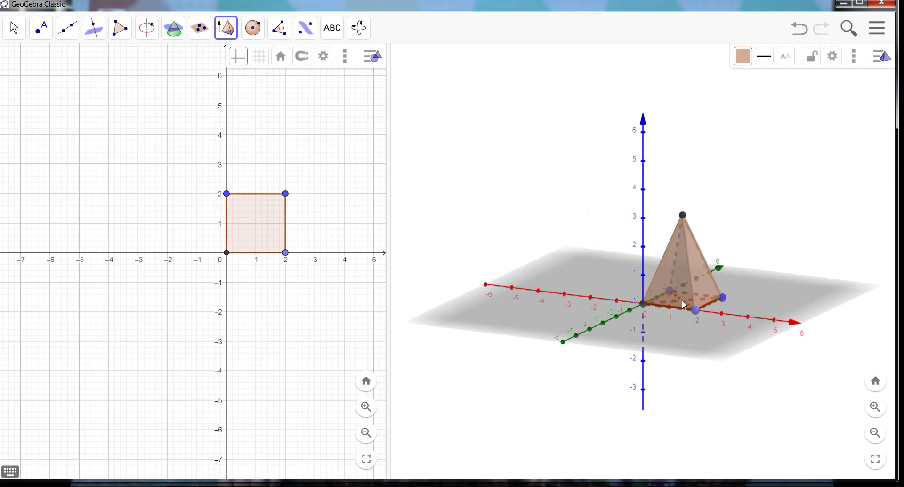
- Dismiss the extra altitude prompt and unfold the pyramid with the Net tool. Drag the slider partway
{"action": "left_click", "coordinate": [650, 218]}
{"action": "left_click", "coordinate": [575, 282]}
{"action": "left_click", "coordinate": [227, 31]}
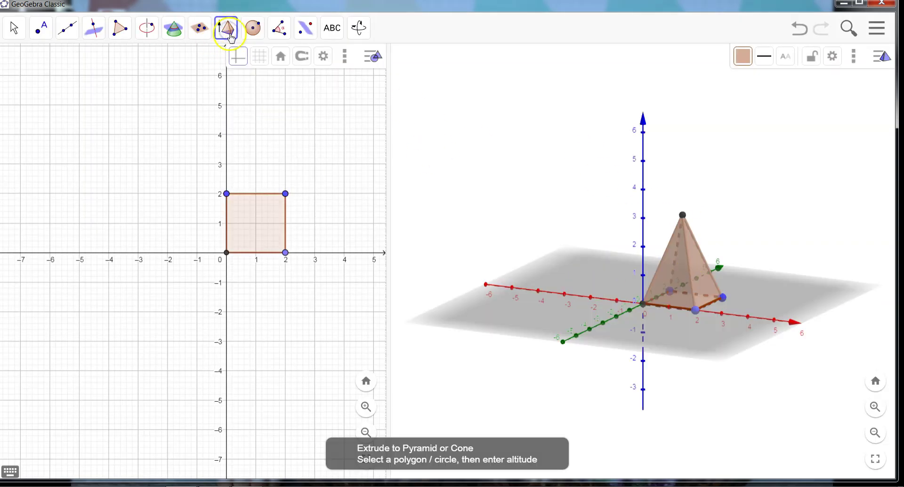
{"action": "left_click", "coordinate": [227, 31]}
{"action": "left_click", "coordinate": [241, 258]}
{"action": "left_click", "coordinate": [697, 276]}
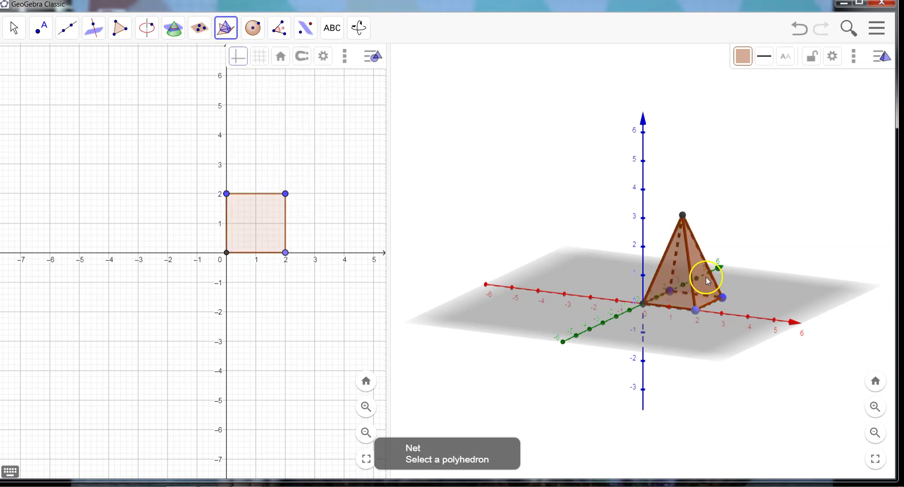
{"action": "left_click", "coordinate": [682, 272]}
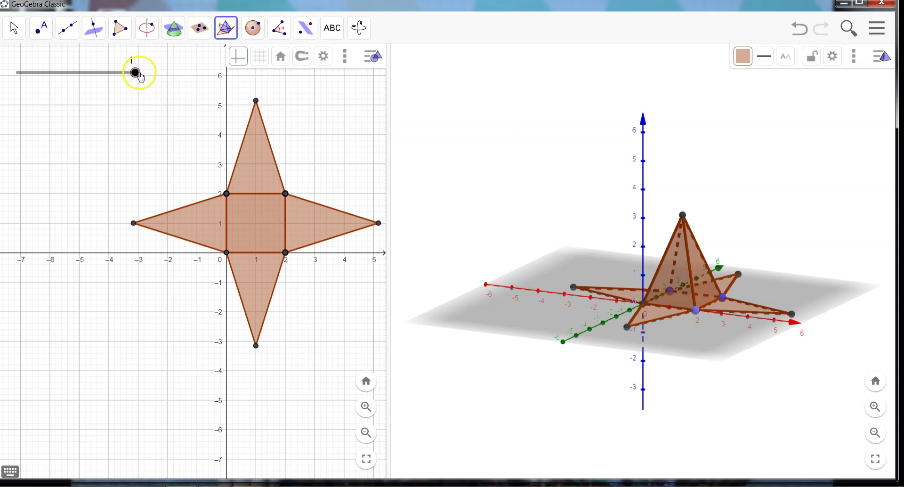
{"action": "mouse_move", "coordinate": [135, 73]}
{"action": "left_mouse_down"}
{"action": "mouse_move", "coordinate": [18, 81]}
{"action": "mouse_move", "coordinate": [139, 81]}
{"action": "left_mouse_up"}
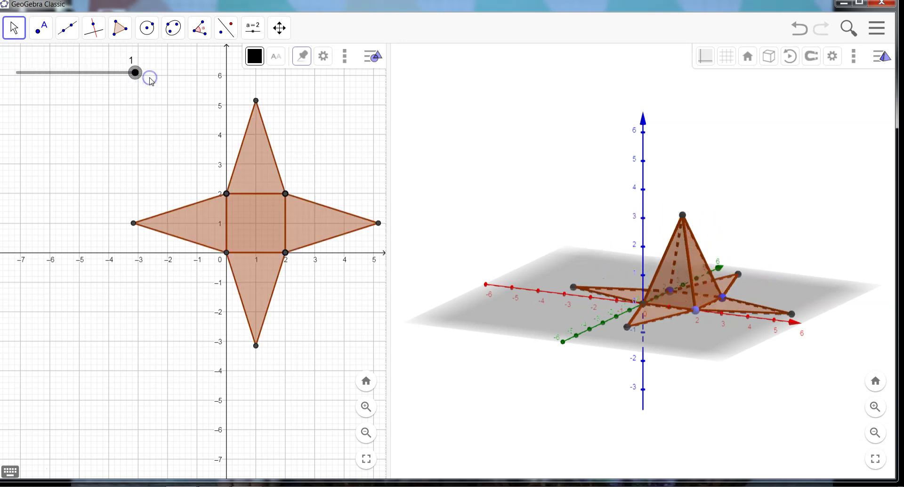
- Undo to empty views, then build an 8-vertex regular polygon on side (0,0)–(2,0)
{"action": "key", "text": "ctrl+z"}
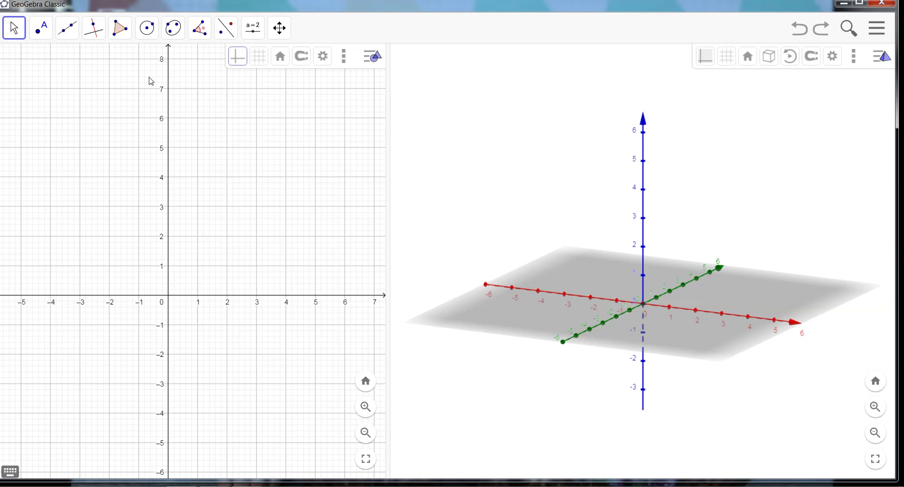
{"action": "left_click", "coordinate": [121, 28]}
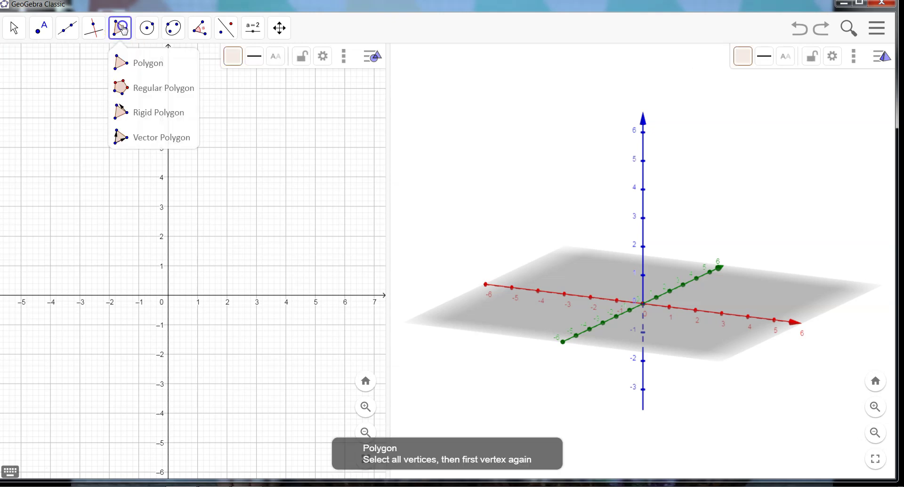
{"action": "left_click", "coordinate": [144, 92]}
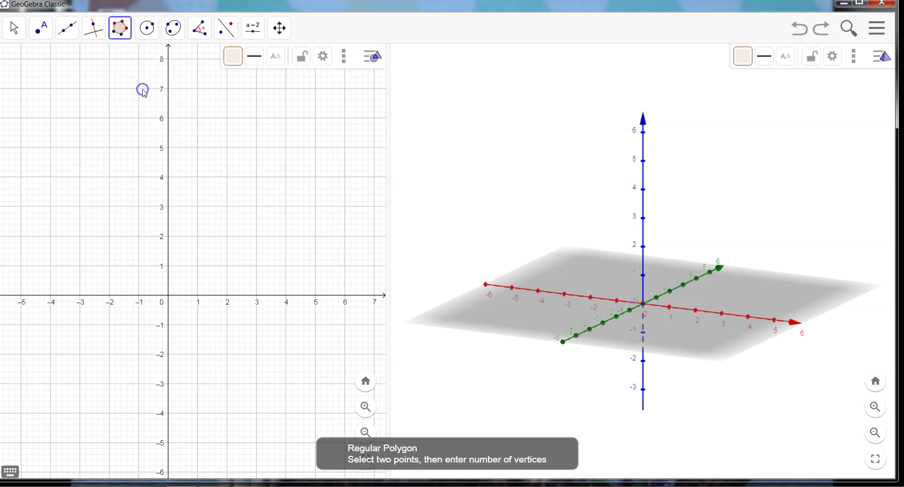
{"action": "left_click", "coordinate": [169, 296]}
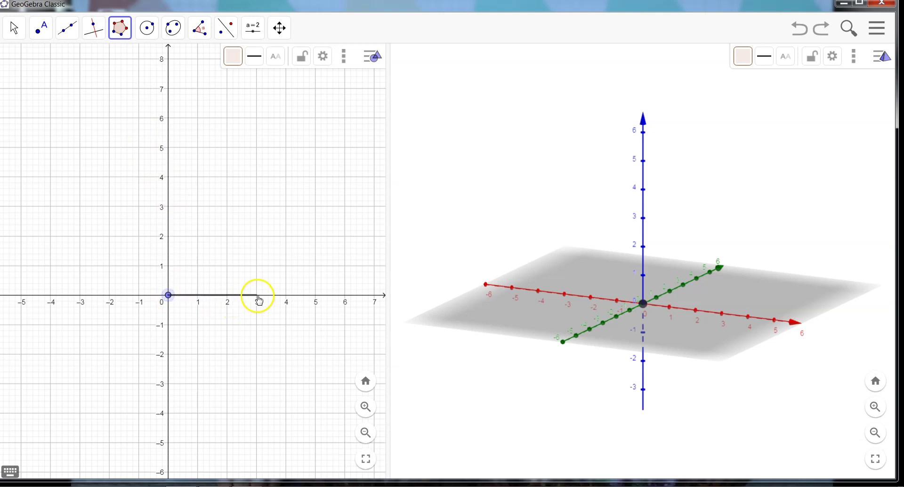
{"action": "left_click", "coordinate": [227, 296]}
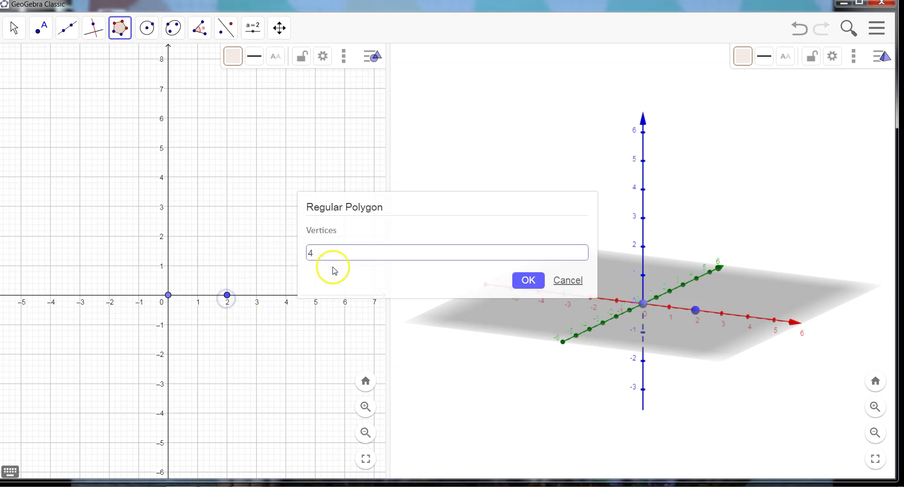
{"action": "left_click", "coordinate": [367, 260]}
{"action": "key", "text": "BackSpace"}
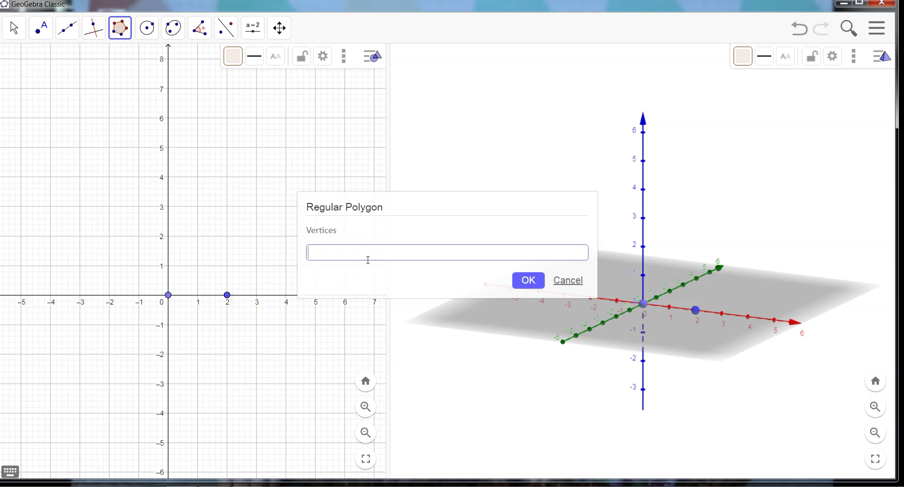
{"action": "key", "text": "Return"}
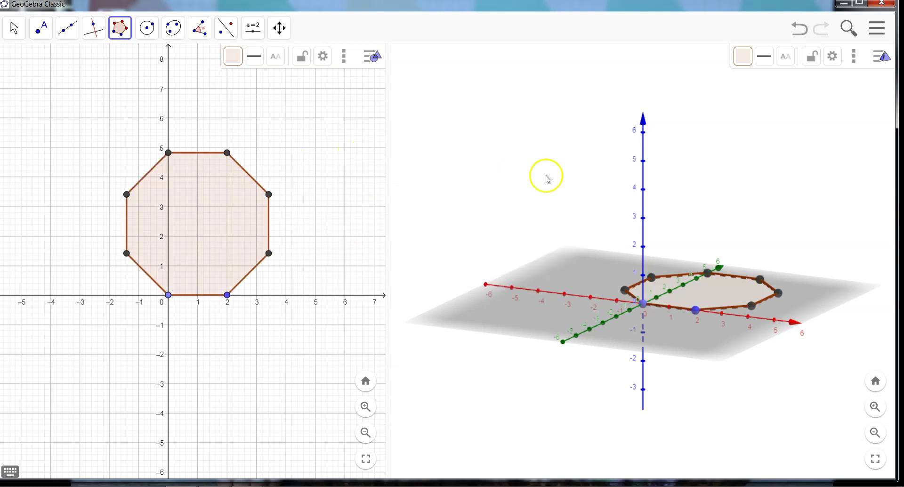
- Extrude the octagon into a prism of altitude 4 and recentre the 2D and 3D views
{"action": "left_click", "coordinate": [459, 138]}
{"action": "left_click", "coordinate": [227, 28]}
{"action": "left_click", "coordinate": [293, 133]}
{"action": "left_click", "coordinate": [712, 289]}
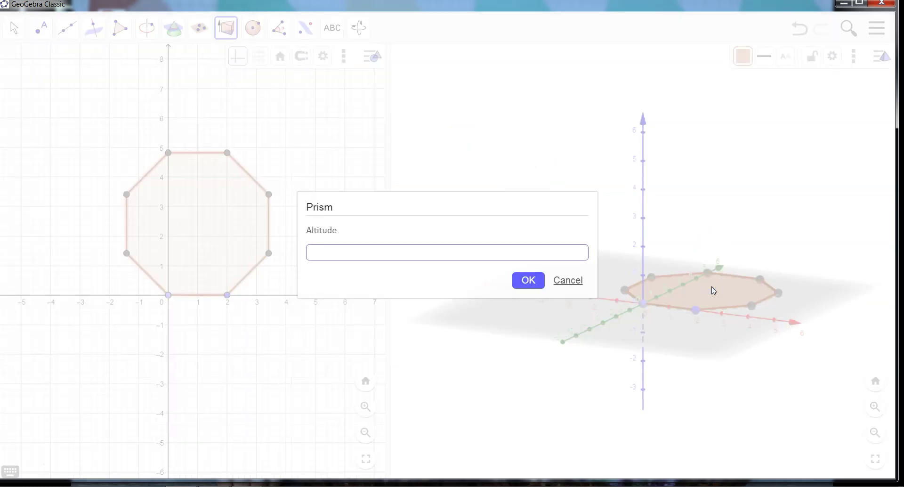
{"action": "type", "text": "4"}
{"action": "key", "text": "Return"}
{"action": "left_click_drag", "start_coordinate": [605, 205], "coordinate": [522, 205]}
{"action": "left_click_drag", "start_coordinate": [208, 234], "coordinate": [201, 259]}
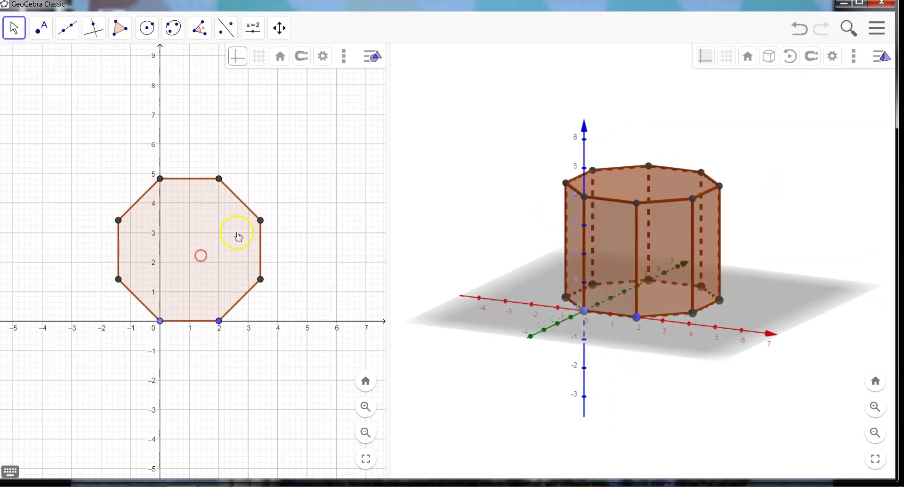
{"action": "scroll", "coordinate": [243, 232], "scroll_direction": "down", "scroll_amount": 5}
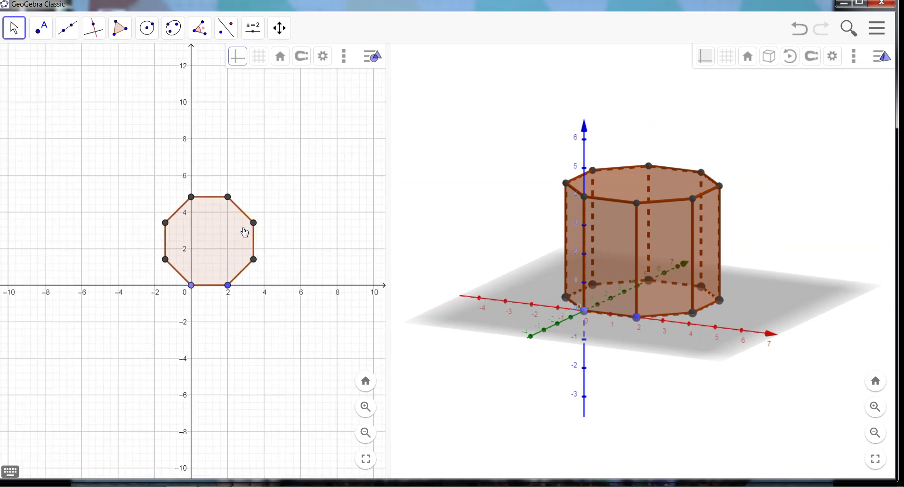
- Try the Net tool on the octagonal prism, then clear the resulting selection
{"action": "left_click", "coordinate": [481, 212]}
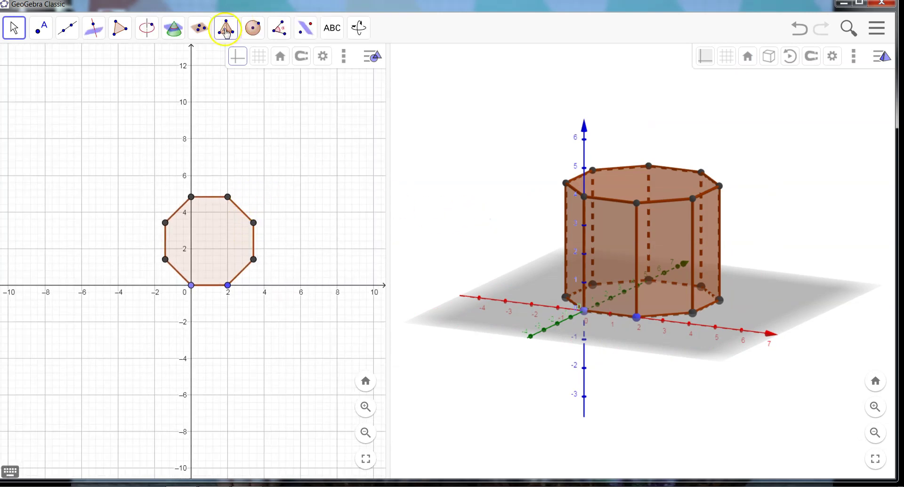
{"action": "left_click", "coordinate": [227, 29]}
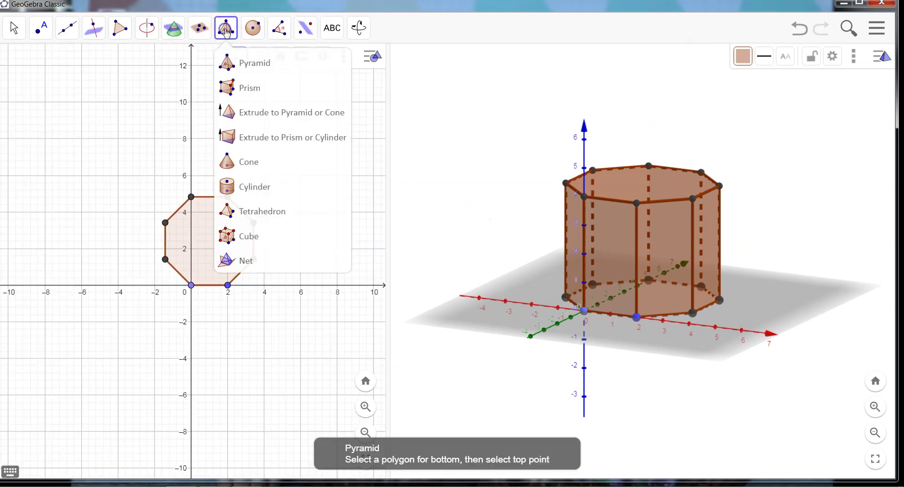
{"action": "left_click", "coordinate": [241, 264]}
{"action": "left_click", "coordinate": [660, 218]}
{"action": "left_click", "coordinate": [659, 184]}
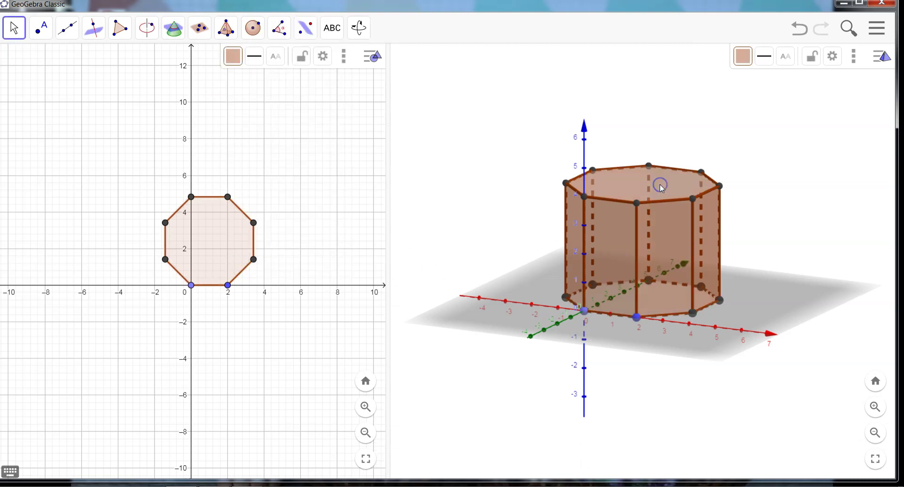
{"action": "left_click", "coordinate": [631, 181]}
{"action": "left_click", "coordinate": [634, 188]}
- Unfold the octagonal prism with the Net tool and drag its slider partway back
{"action": "left_click", "coordinate": [303, 115]}
{"action": "left_click", "coordinate": [226, 27]}
{"action": "left_click", "coordinate": [249, 259]}
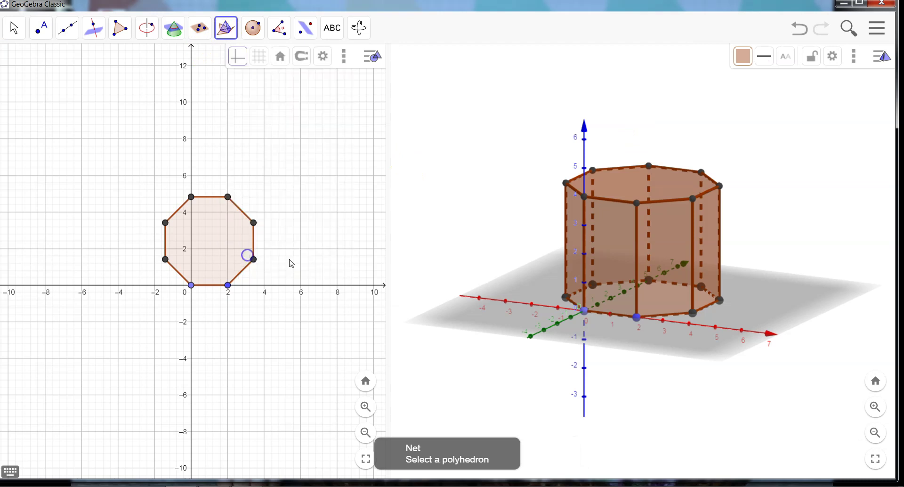
{"action": "left_click", "coordinate": [655, 185]}
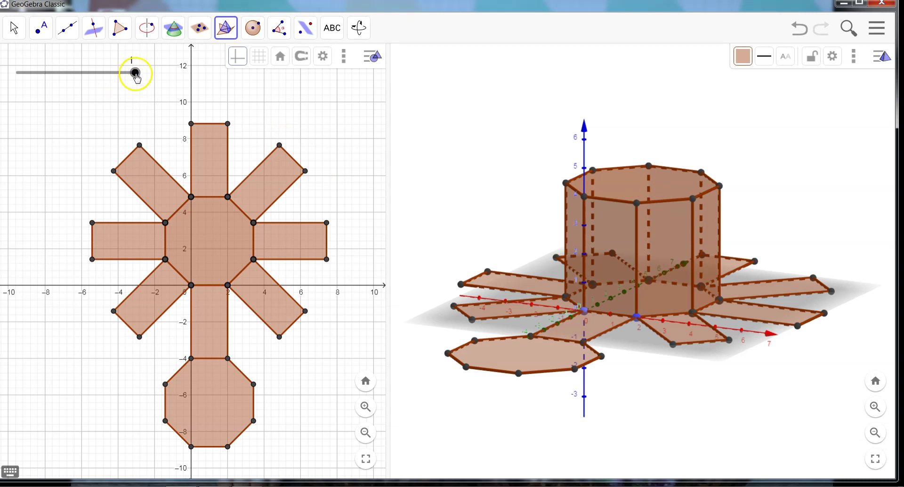
{"action": "mouse_move", "coordinate": [135, 75]}
{"action": "left_mouse_down"}
{"action": "mouse_move", "coordinate": [64, 77]}
{"action": "mouse_move", "coordinate": [147, 85]}
{"action": "left_mouse_up"}
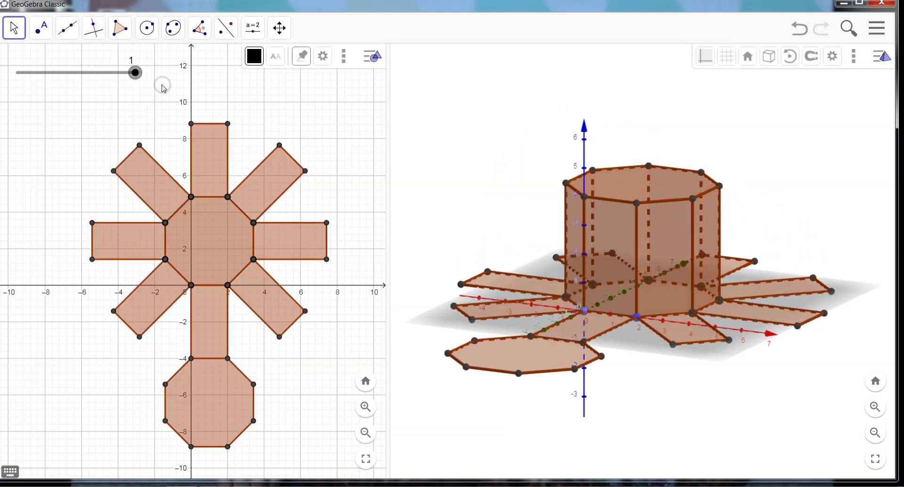